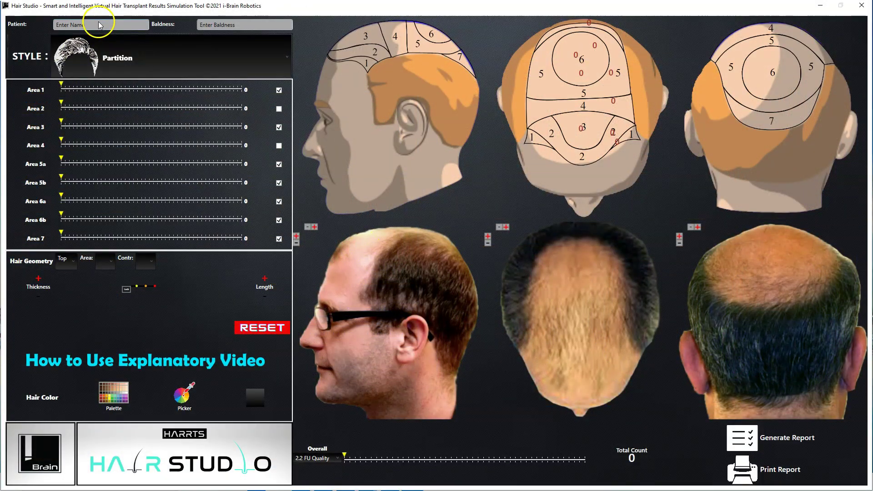
- Enter the patient's name and set the baldness grade to 6, enabling all scalp areas
drag(97, 23, 44, 24)
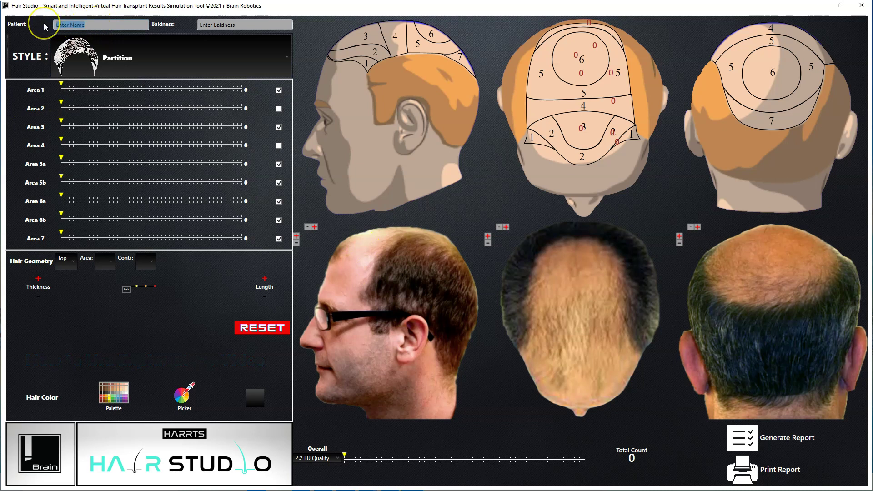
text(ABC)
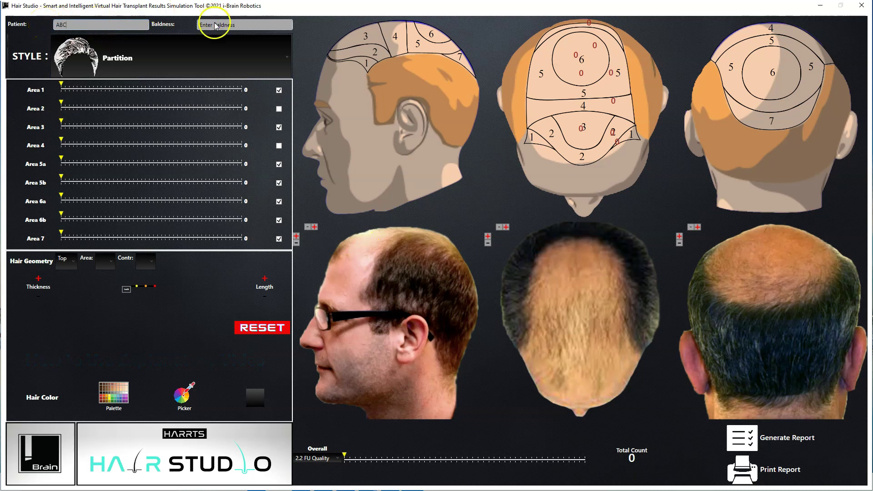
drag(216, 26, 196, 28)
text(6)
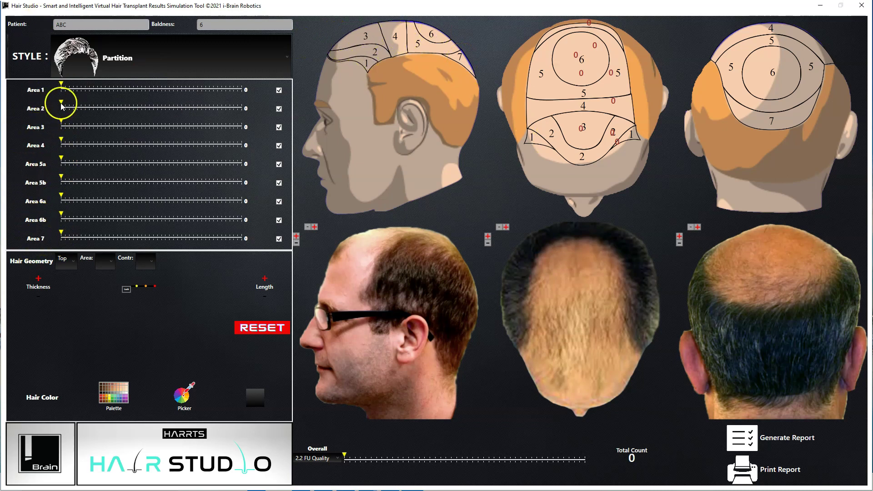
- Assign grafts to Areas 2 (340), 3, 4 (314) and 5a (154), then scale Overall to 4635
drag(61, 103, 122, 102)
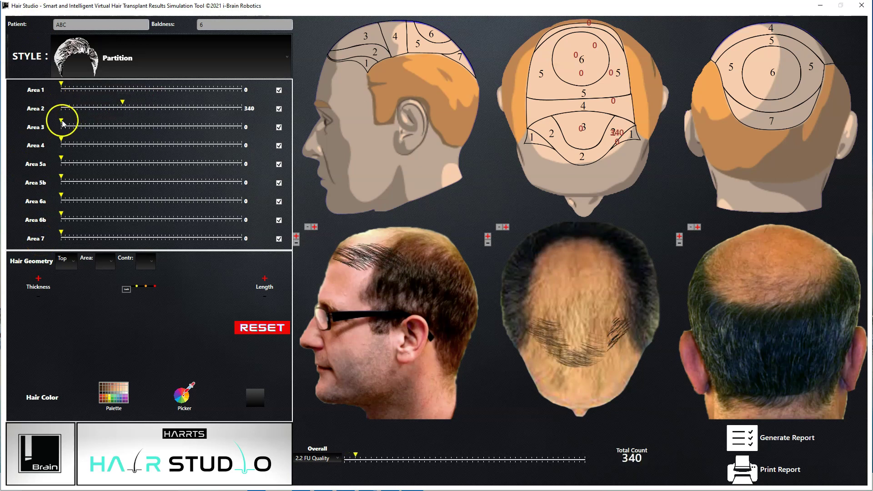
drag(64, 121, 123, 123)
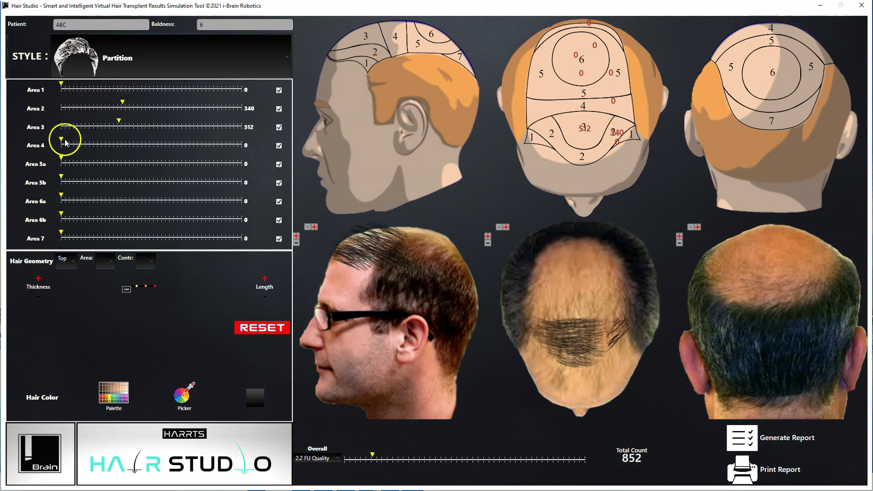
drag(61, 139, 119, 141)
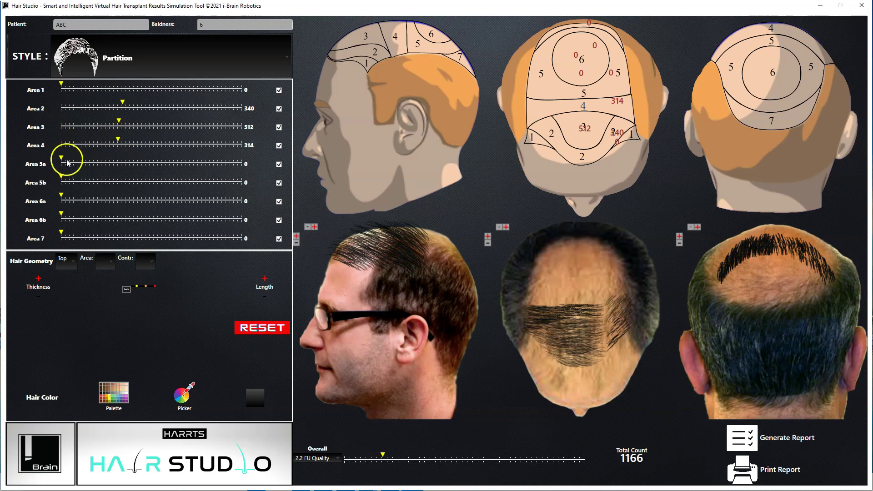
drag(67, 160, 109, 158)
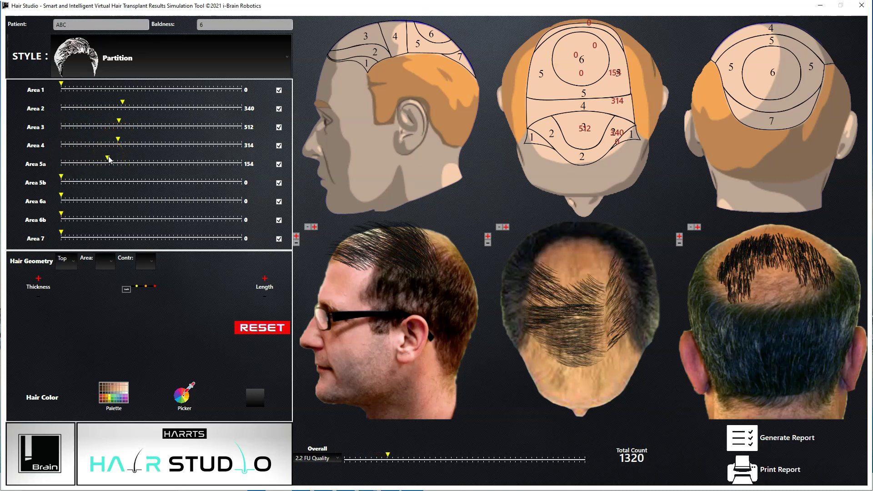
drag(388, 455, 498, 461)
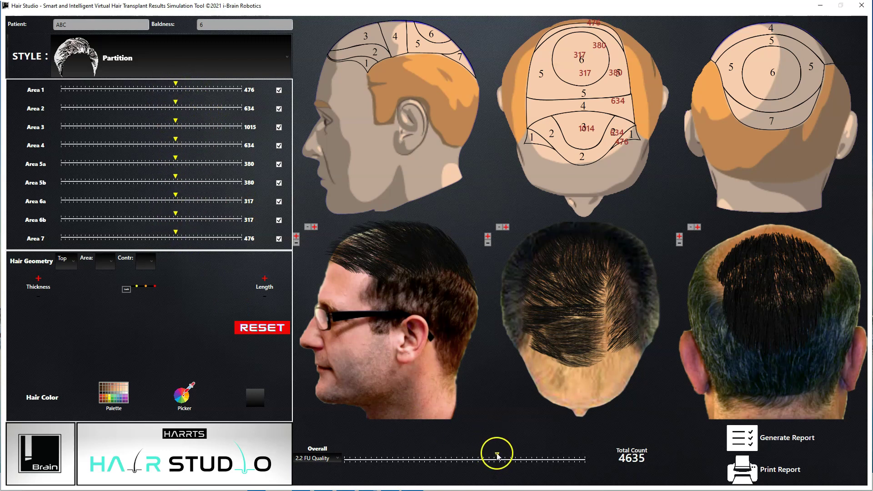
- Raise the overall graft level and exclude Area 1 from the transplant
drag(497, 455, 526, 455)
click(279, 91)
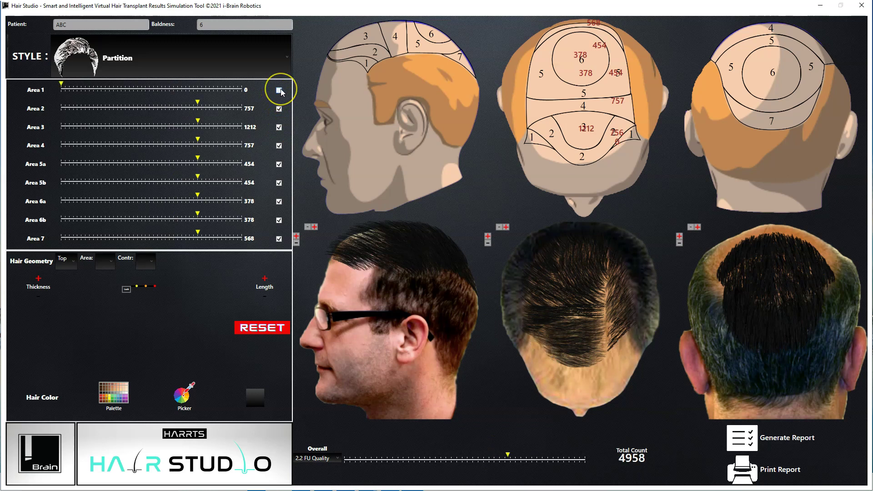
click(279, 91)
click(279, 90)
- Toggle Area 4 off and on to compare, leaving it included for 4958 grafts total
click(279, 146)
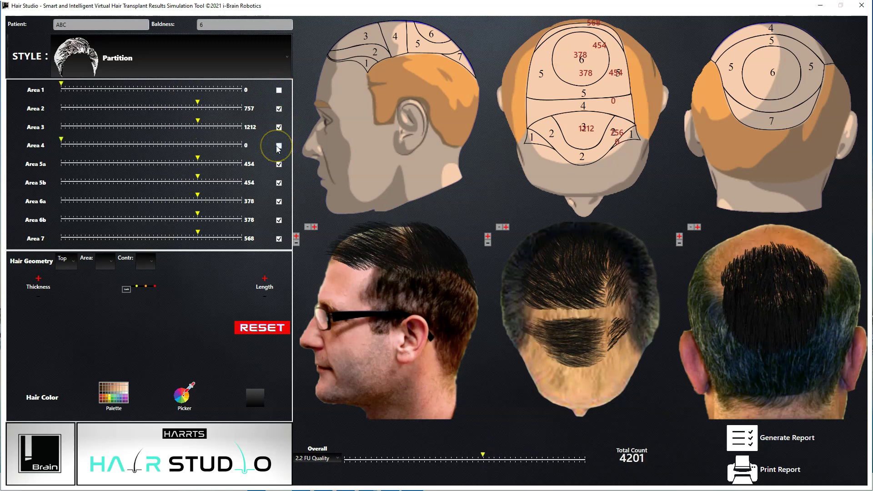
click(279, 146)
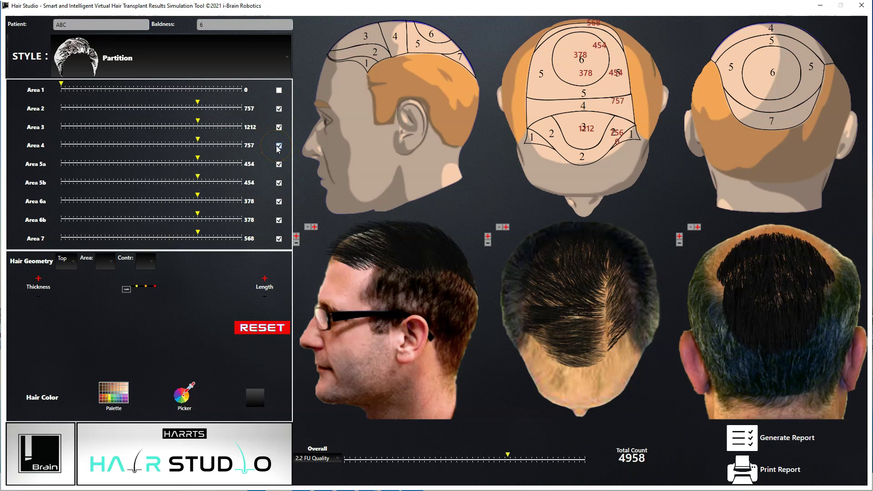
click(279, 146)
click(279, 146)
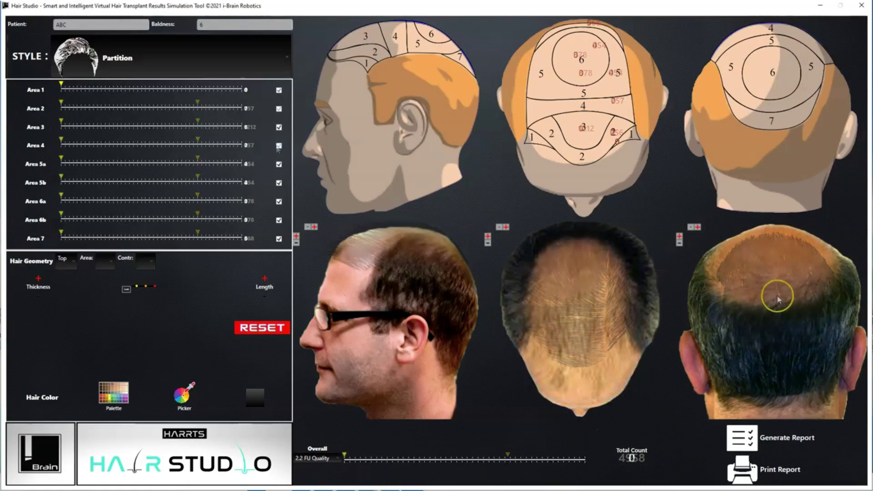
- Narrow the back-of-head photo horizontally and shift it slightly right and down
click(679, 243)
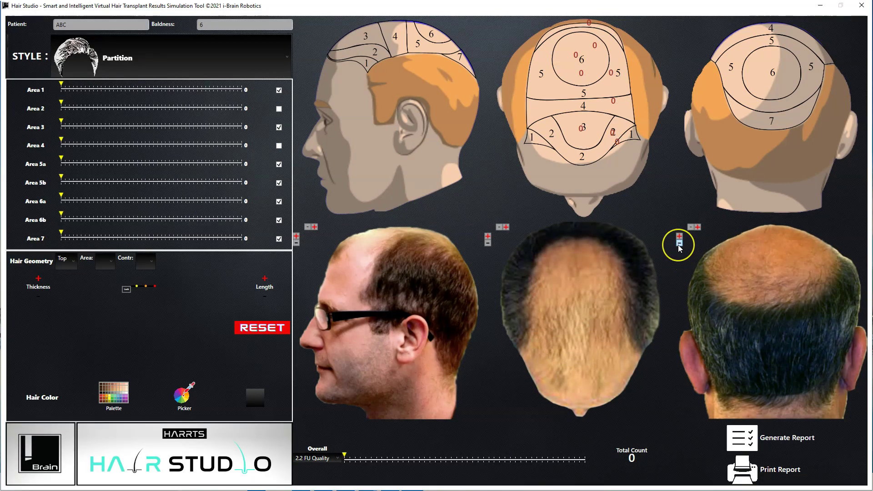
click(680, 237)
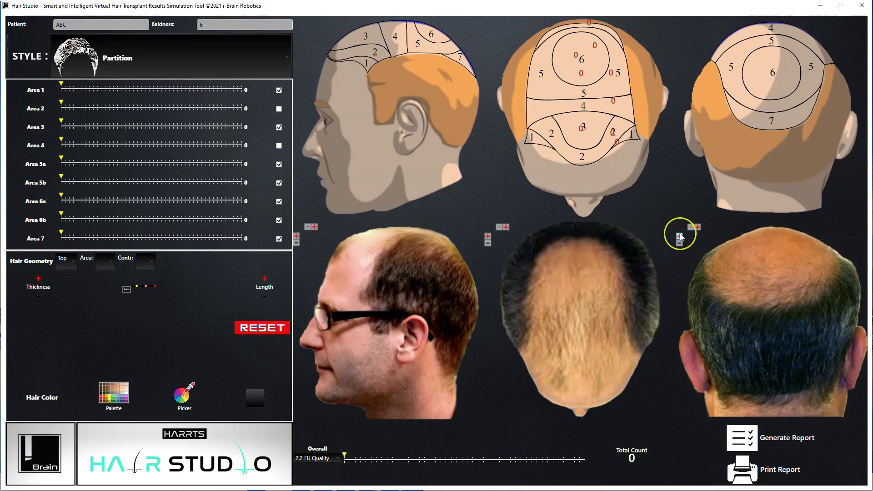
click(691, 227)
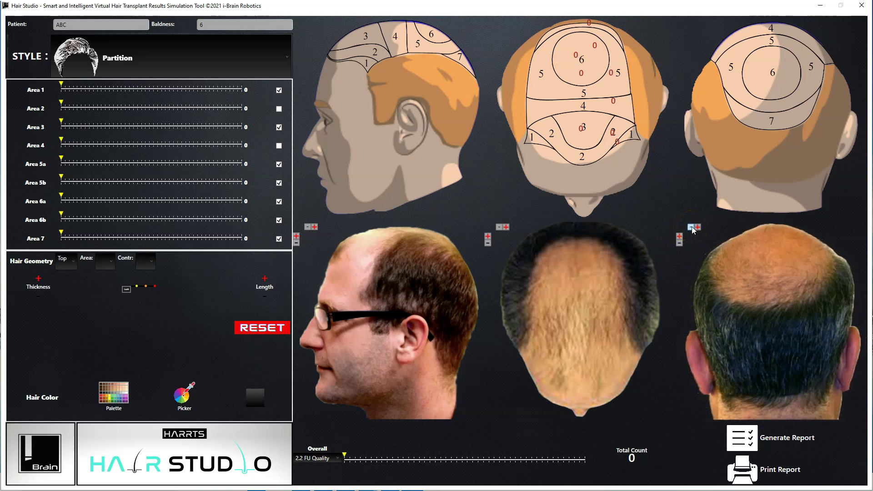
click(769, 304)
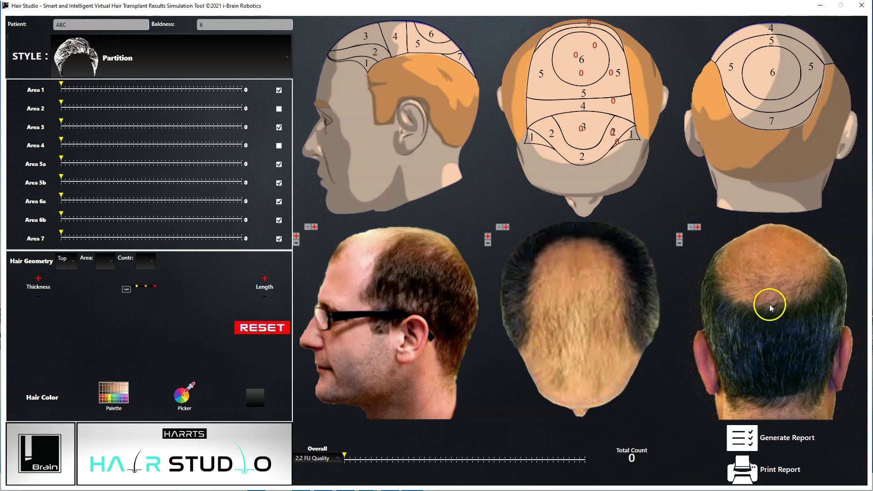
mouse_move(769, 304)
mouse_down()
mouse_move(749, 295)
mouse_move(792, 303)
mouse_move(755, 317)
mouse_move(779, 312)
mouse_move(613, 168)
mouse_move(793, 337)
mouse_move(779, 326)
mouse_move(489, 304)
mouse_move(822, 311)
mouse_move(789, 283)
mouse_move(766, 298)
mouse_up()
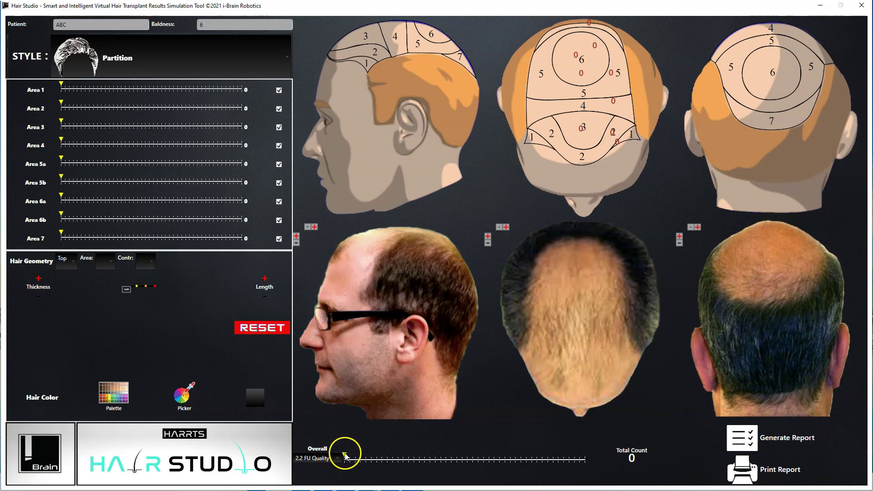
- Max out every area to 7300 grafts total, then shrink and reposition the back-of-head photo
drag(345, 455, 612, 461)
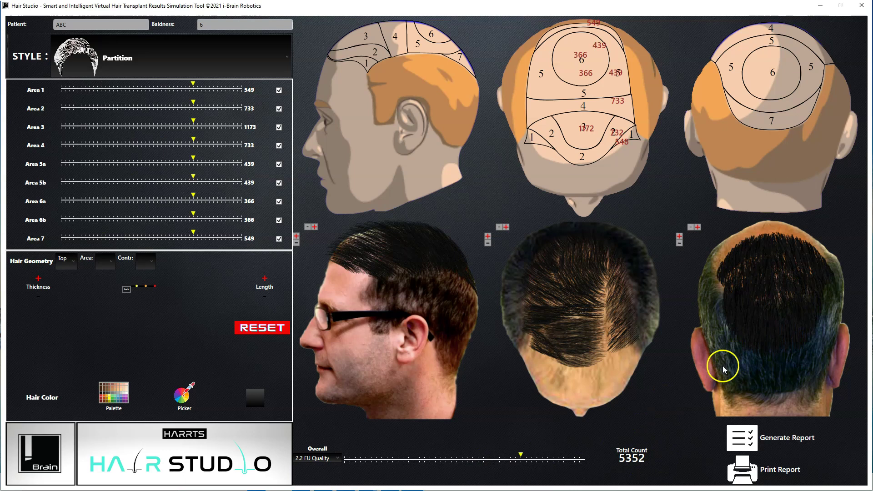
click(679, 243)
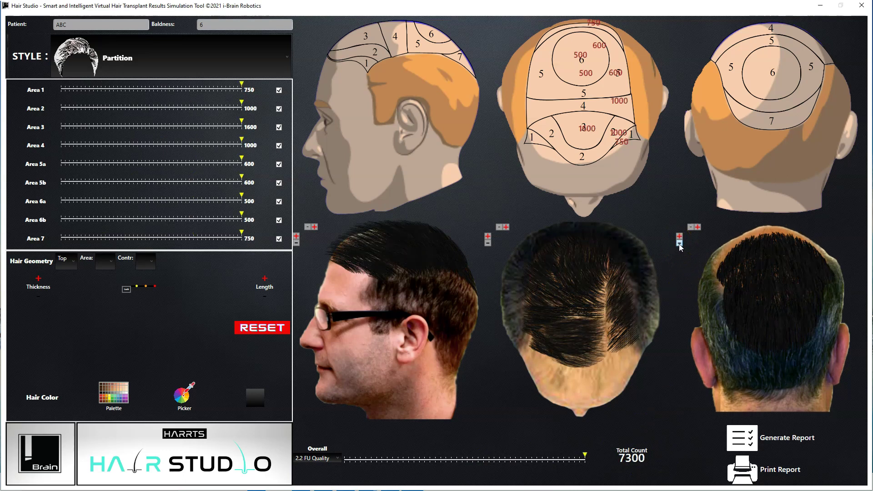
click(690, 227)
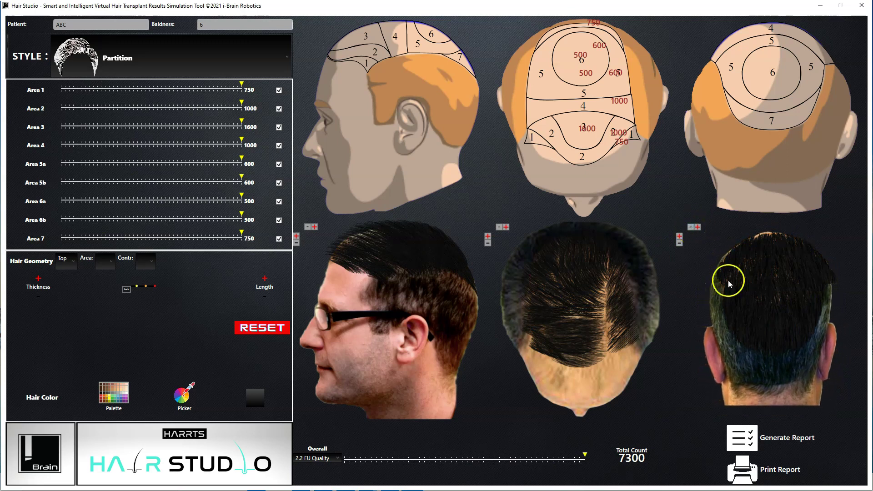
drag(806, 378, 809, 380)
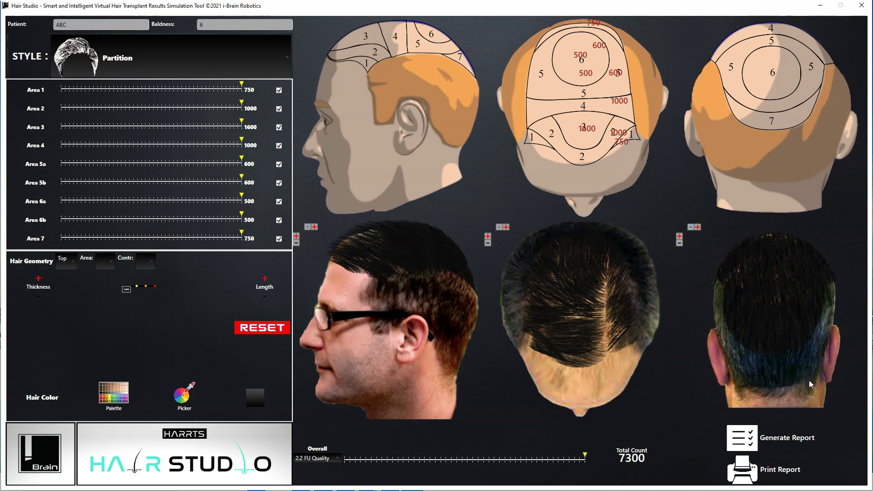
drag(641, 443, 602, 465)
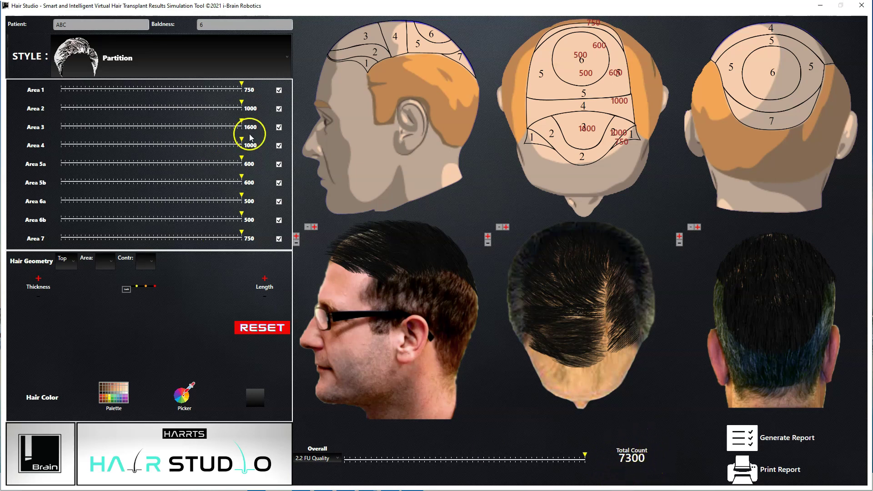
- Exclude Area 1 and lower Areas 3 (1333), 5a (433), 5b and 6a to reach 3804 grafts
click(279, 91)
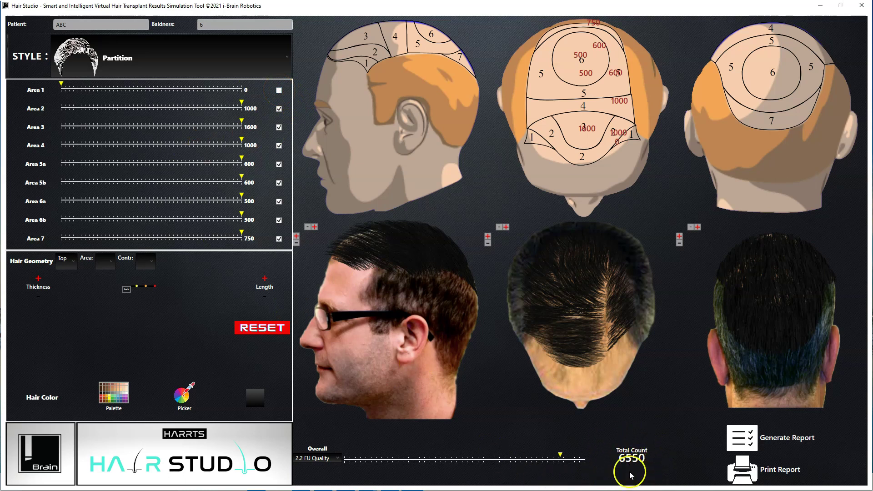
drag(210, 126, 154, 140)
drag(241, 163, 191, 163)
drag(239, 181, 150, 181)
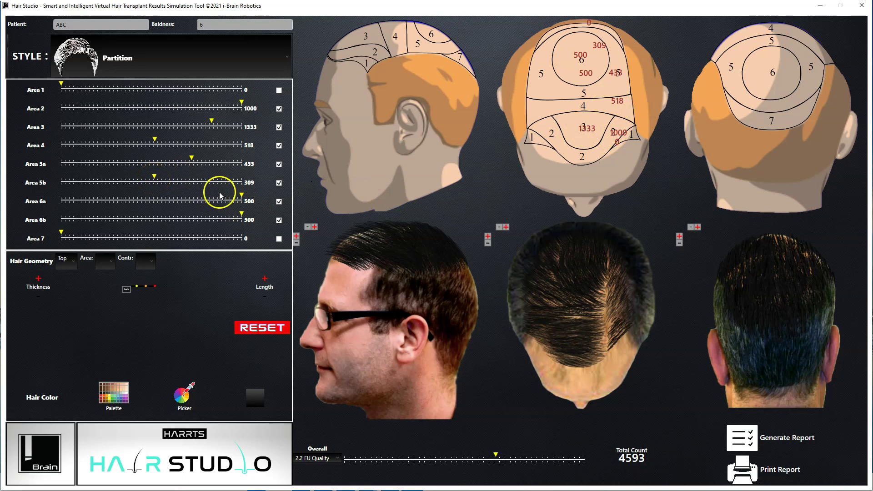
drag(243, 195, 221, 191)
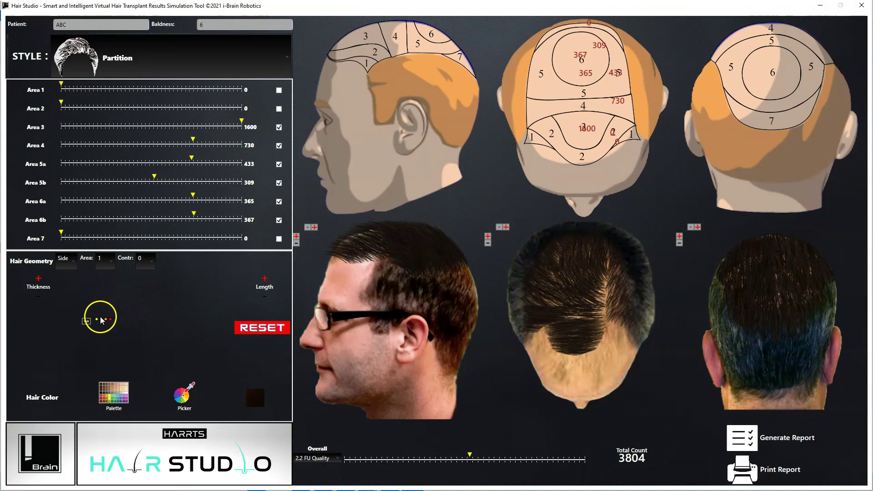
- Lock the hair geometry and set the geometry view to Top
click(100, 320)
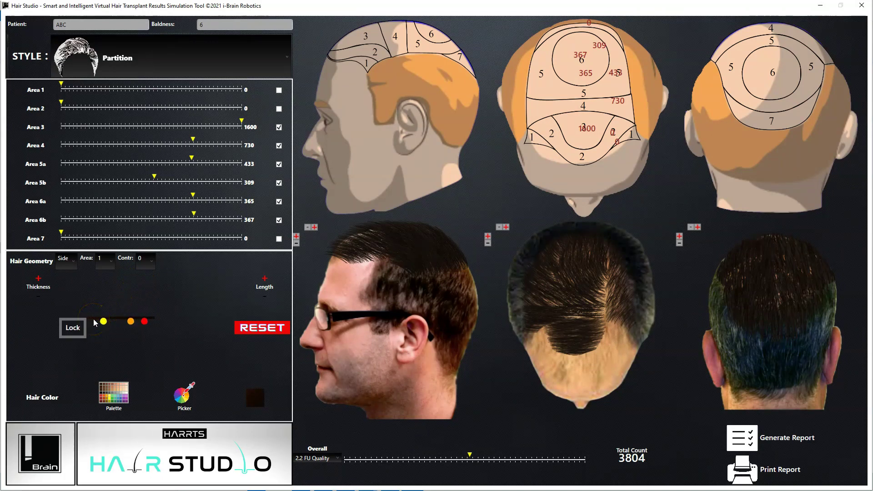
click(70, 331)
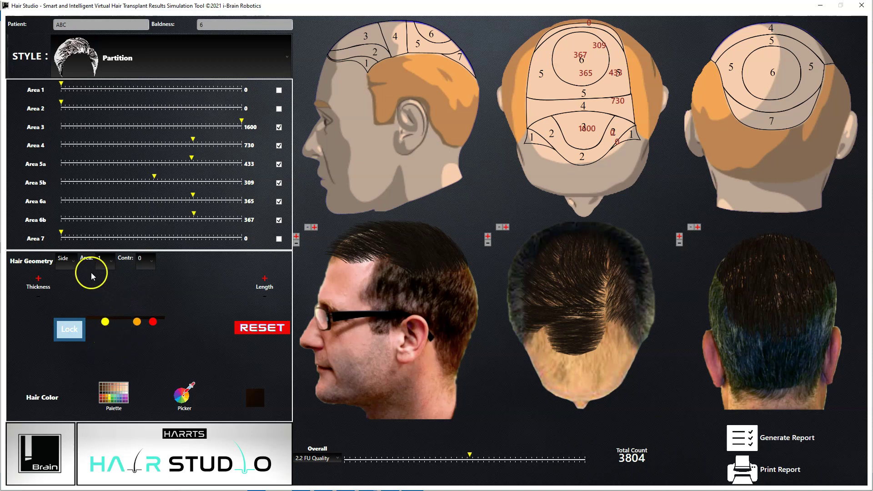
click(73, 261)
click(65, 292)
click(107, 259)
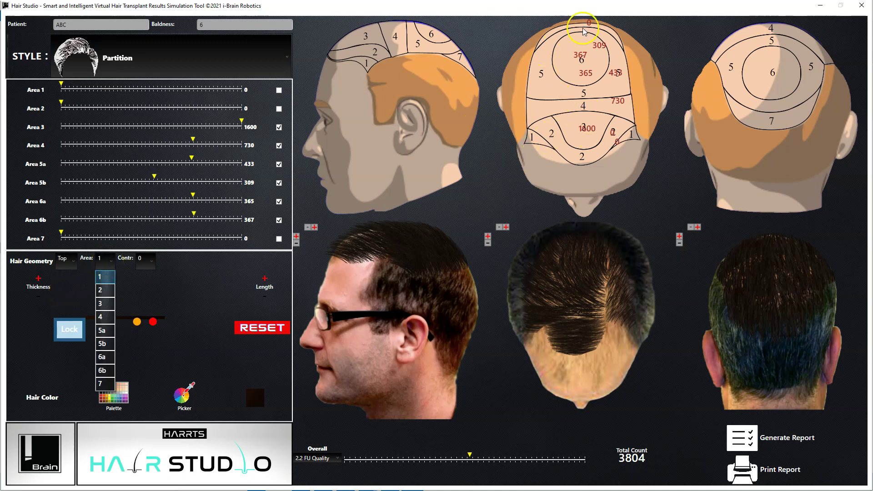
- Target Area 3 in the top view and trial-bend its hair direction curve sideways
click(103, 303)
click(144, 261)
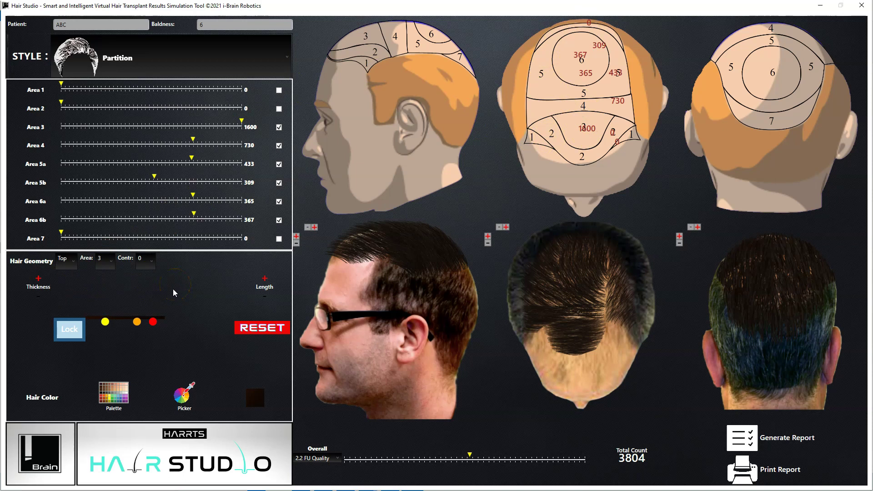
click(527, 349)
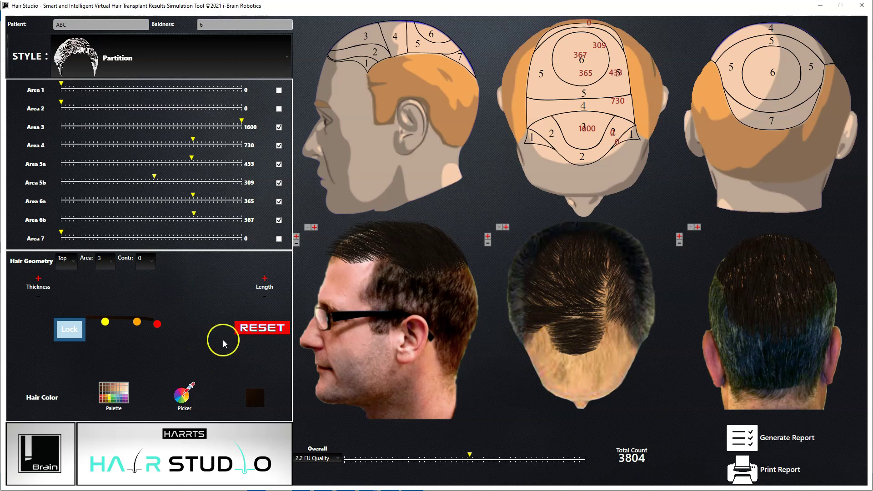
click(175, 342)
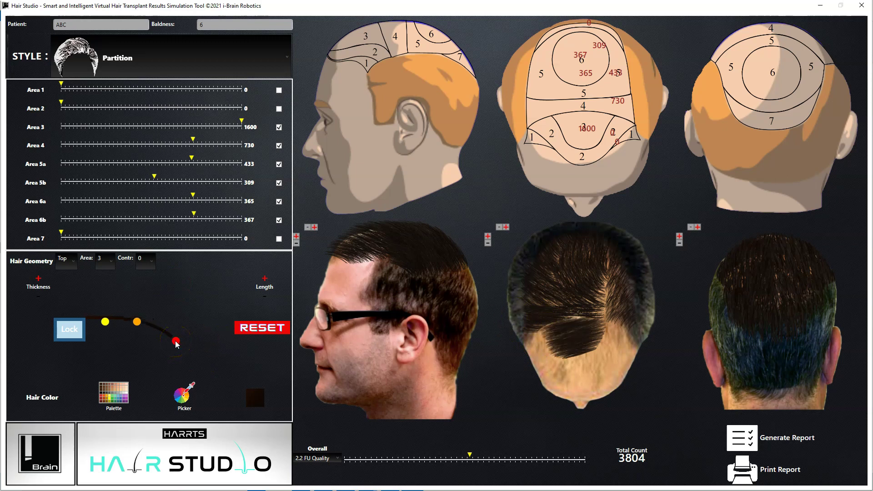
click(180, 349)
drag(222, 365, 253, 364)
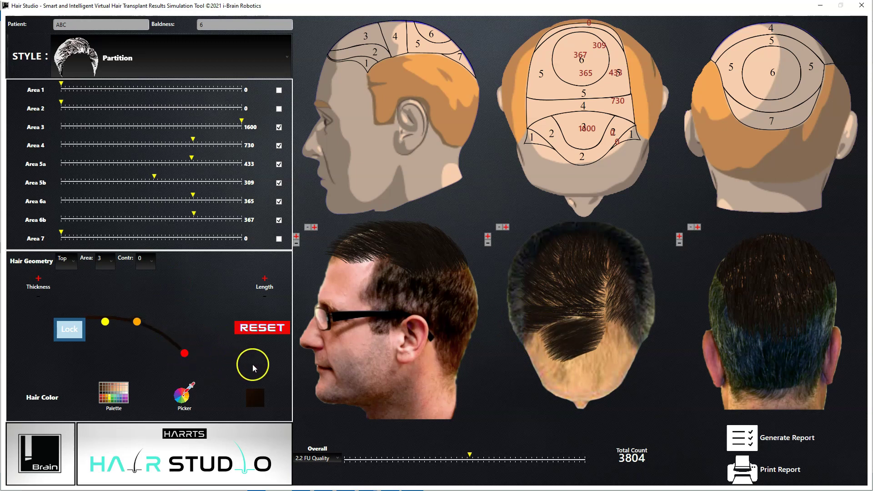
drag(187, 352, 190, 345)
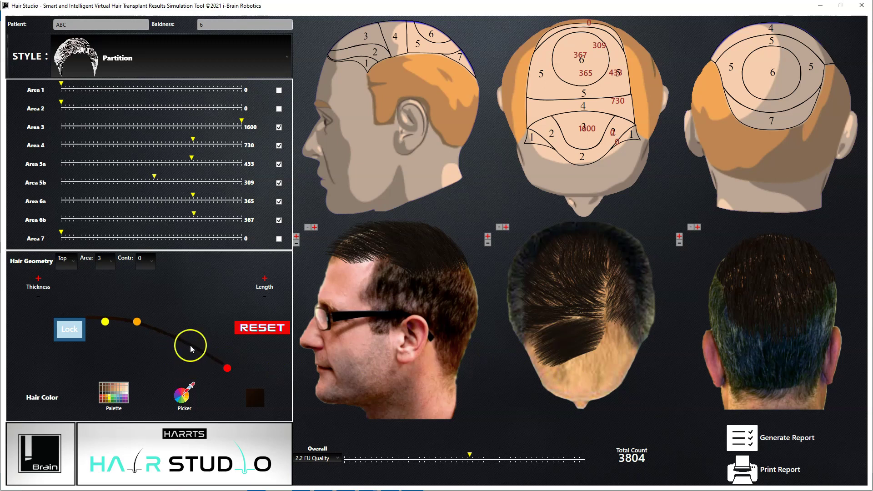
- Reset the hair direction curve to default and keep the Top view selected
click(249, 331)
click(578, 340)
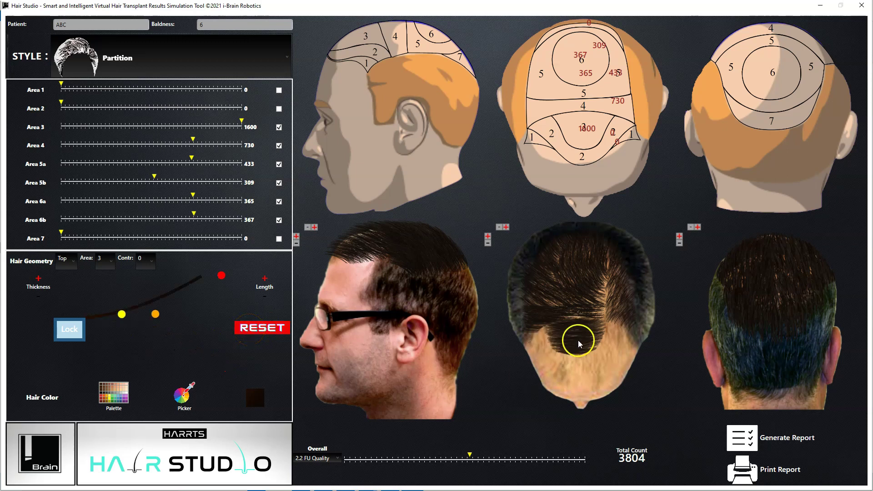
click(67, 260)
click(67, 291)
- Keep Area 3 as the target and lengthen its hair with four Length + steps
click(105, 260)
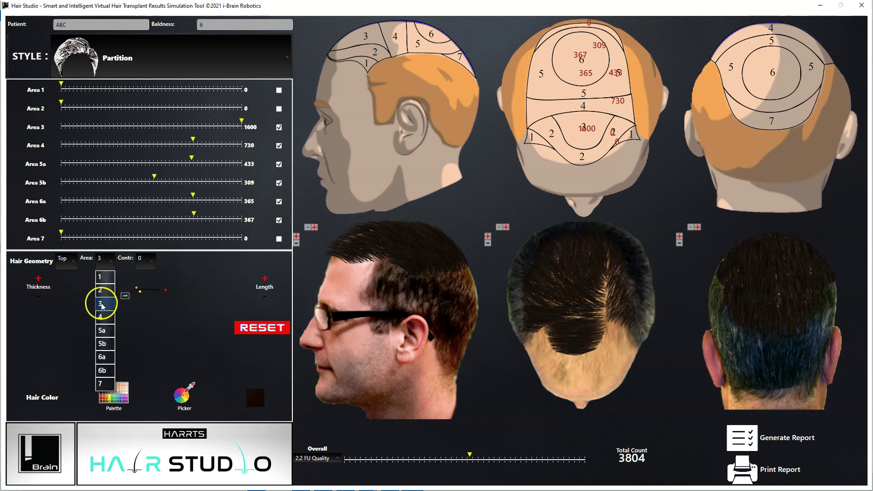
click(104, 302)
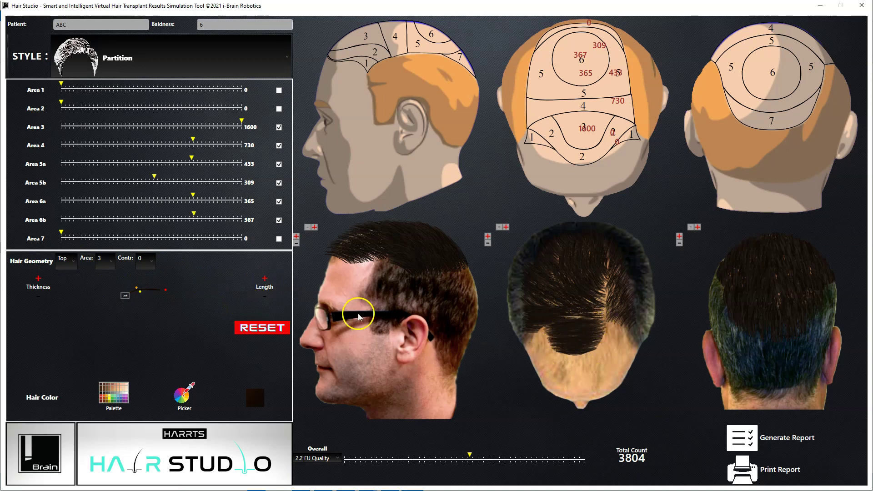
click(266, 280)
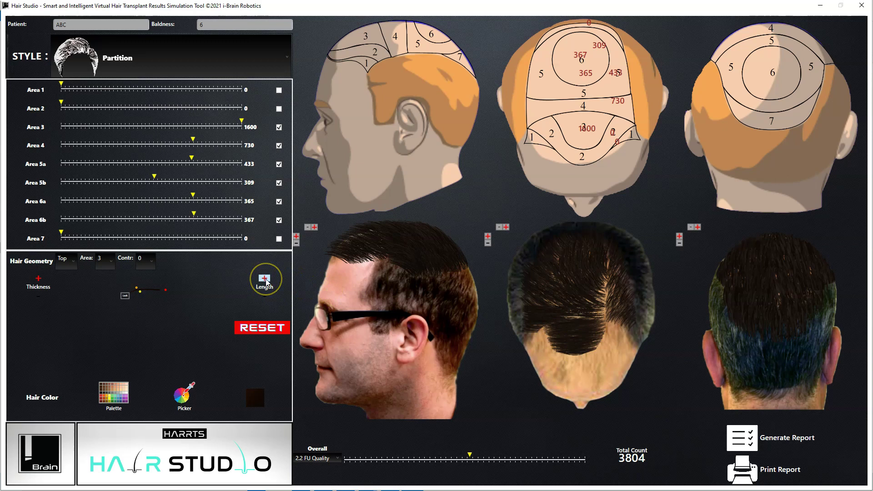
click(266, 281)
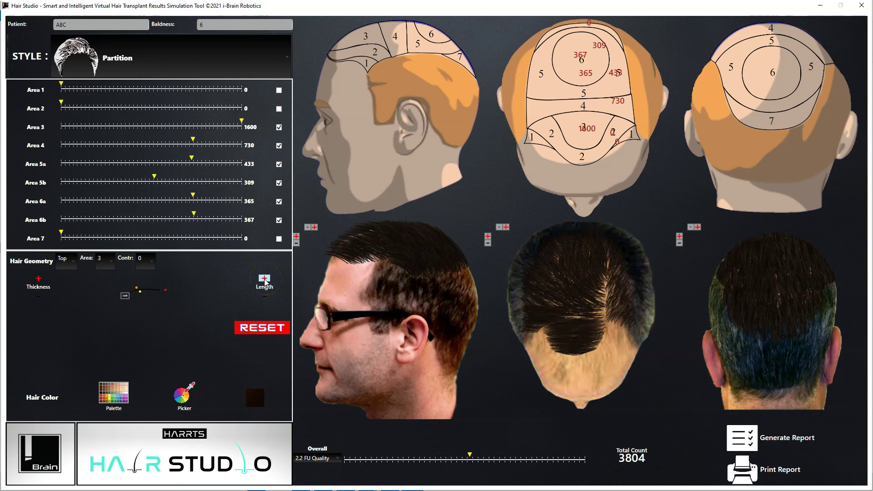
click(264, 280)
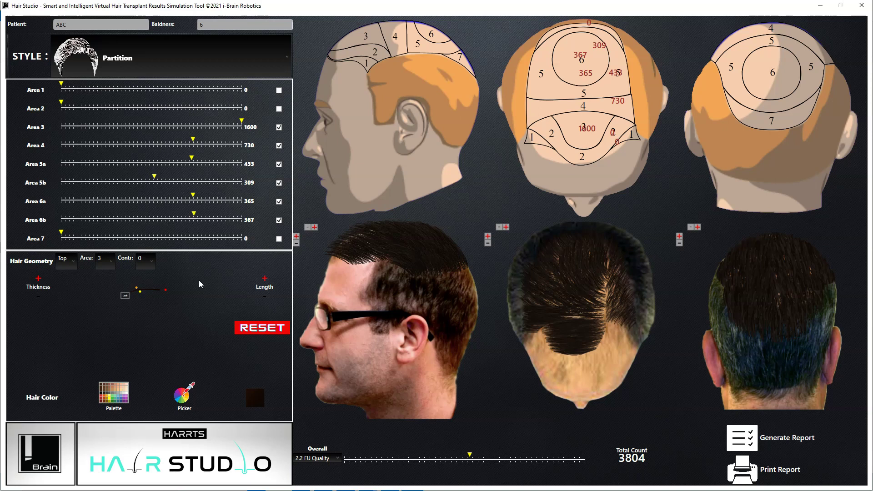
click(219, 298)
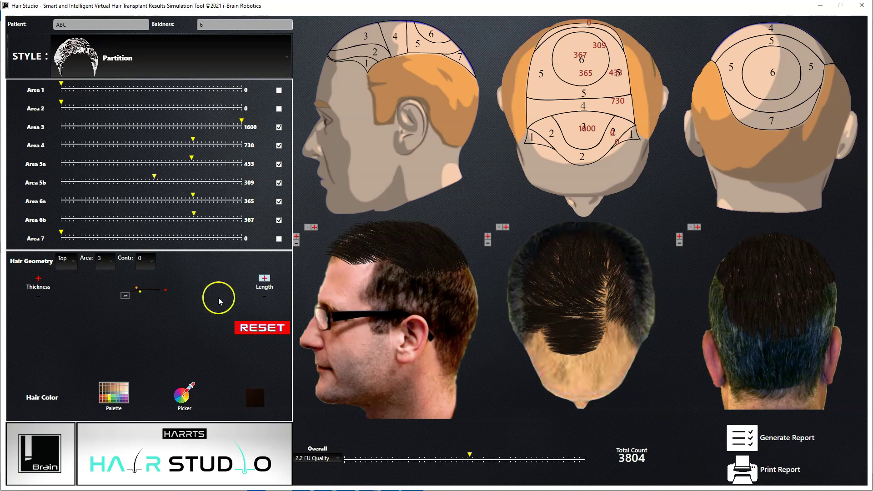
- Thicken the Area 3 hair with three Thickness + steps
click(38, 279)
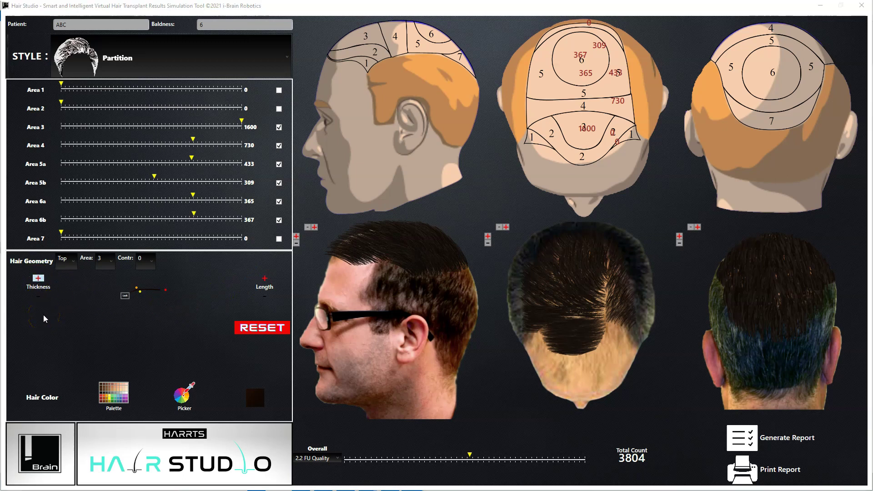
click(39, 279)
click(47, 298)
- Include Area 2 at 1000 grafts for a 4572 total and set the hair colour to white
click(551, 361)
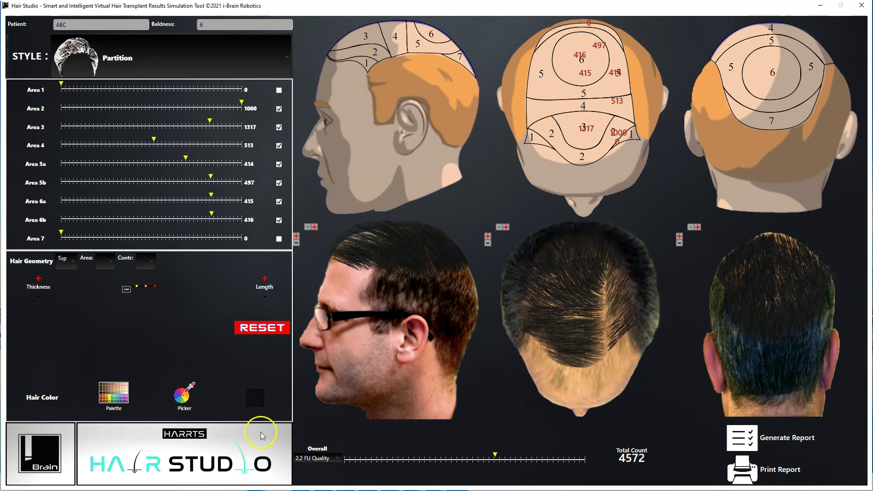
click(118, 390)
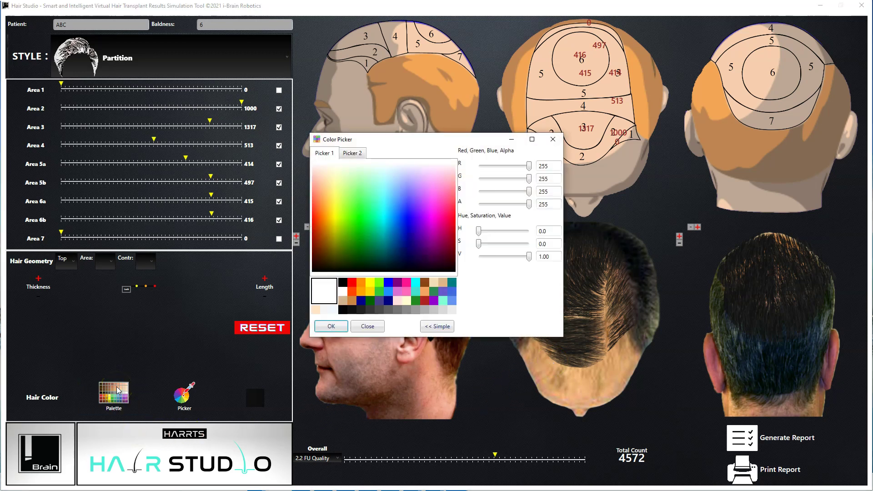
click(331, 326)
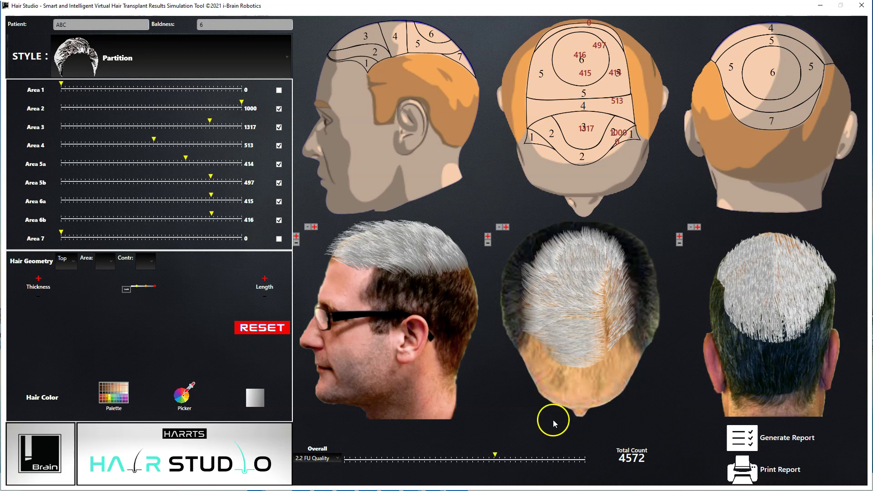
- Match the hair colour to the patient's dark brown hair sampled from the photo, then generate the PDF report
click(115, 389)
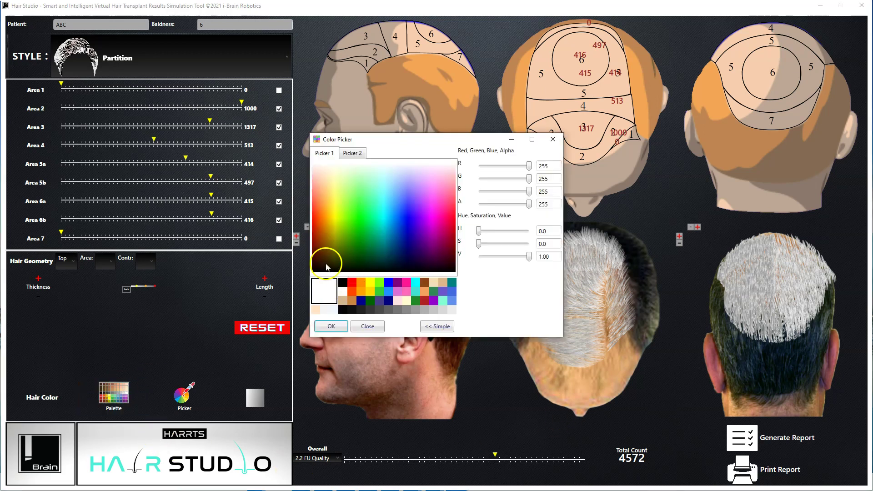
click(326, 327)
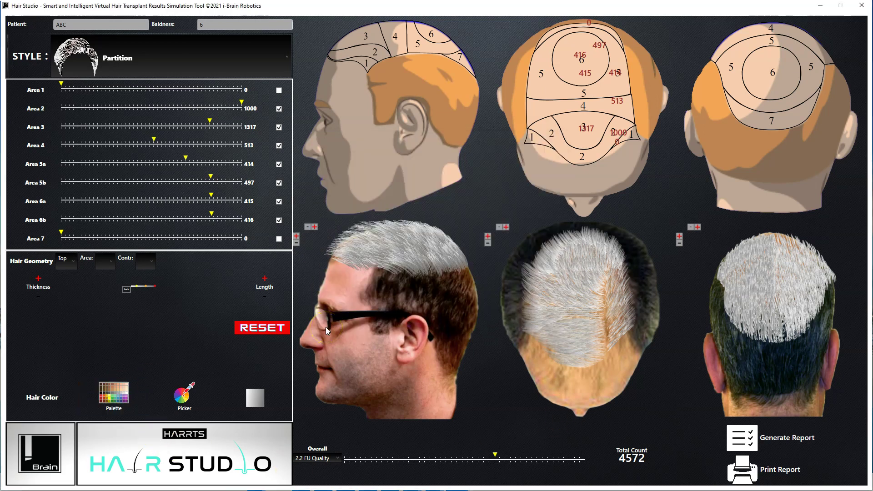
click(159, 399)
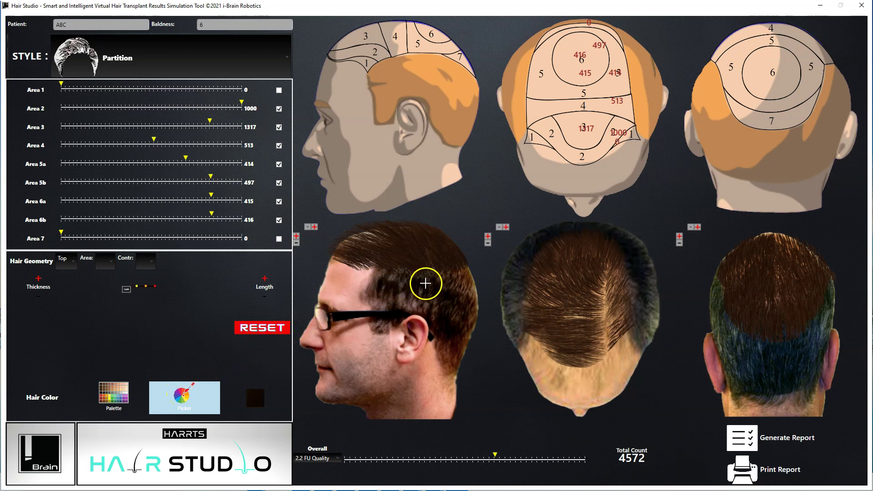
click(434, 277)
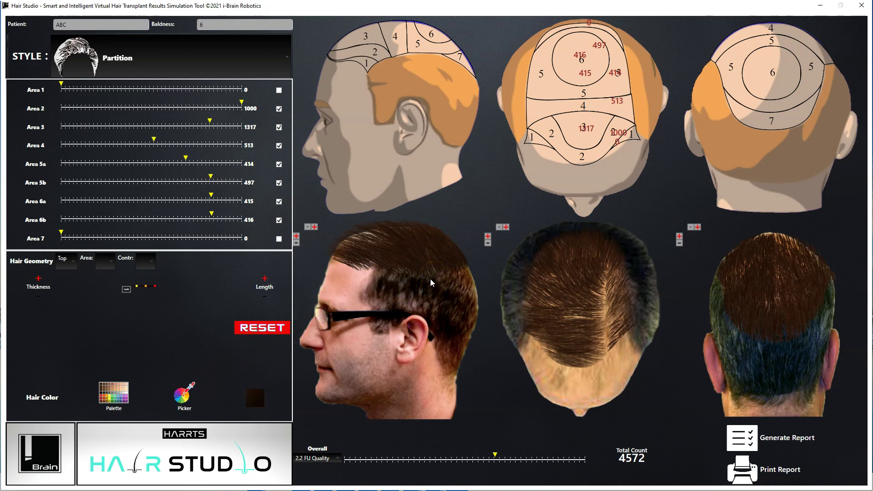
click(255, 398)
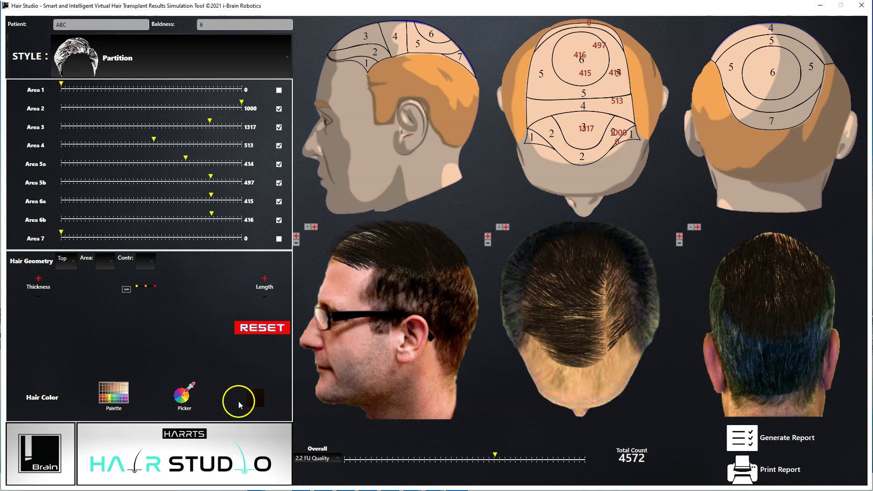
click(754, 440)
- Review the saved report fitted to the page, selecting the grafts table and its 4325 total
click(503, 274)
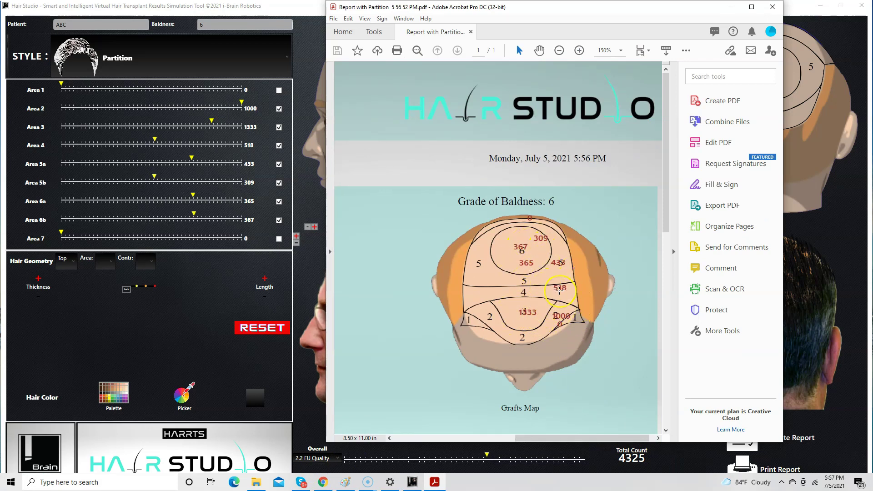
click(559, 50)
drag(389, 143, 438, 263)
double_click(413, 264)
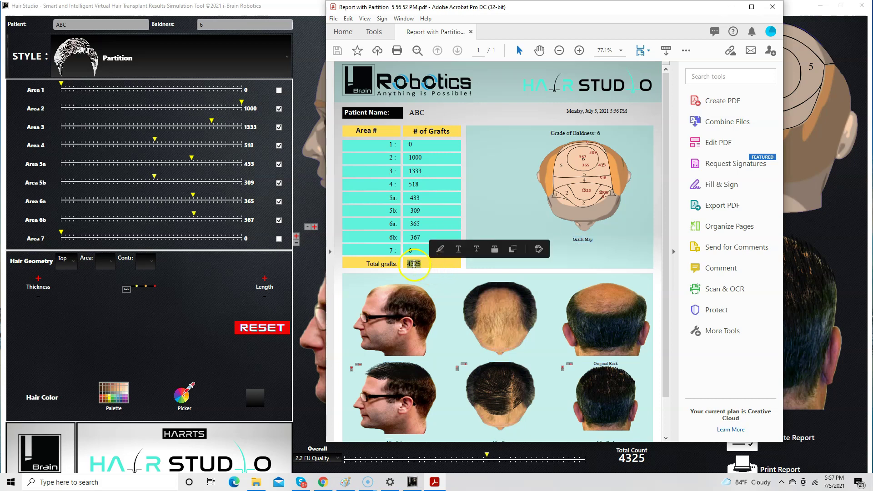
scroll(556, 297, down, 1)
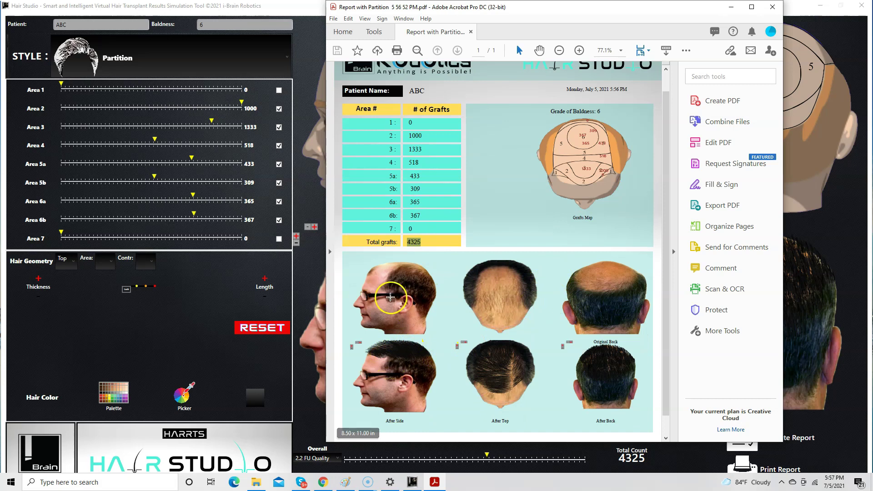
scroll(390, 297, down, 1)
- Raise area 4 to 730 and area 3, drop area 2, and regenerate the 3804-graft report
drag(154, 139, 198, 141)
drag(212, 120, 245, 124)
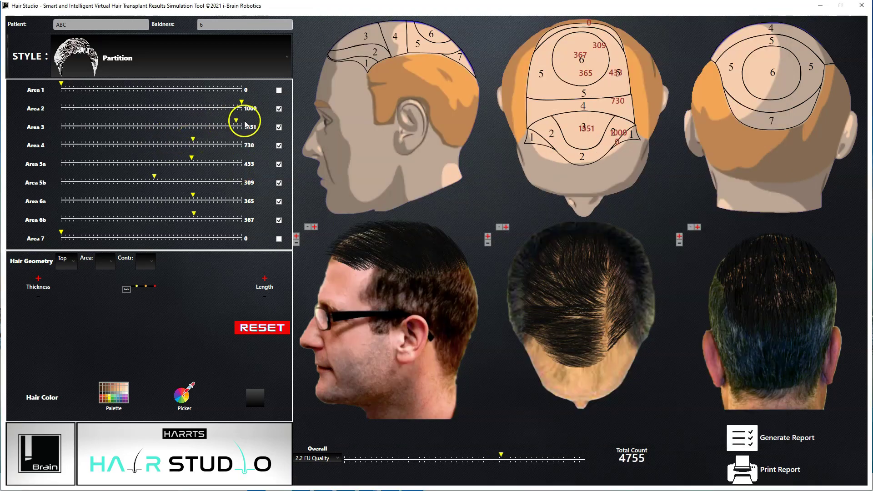
click(279, 109)
click(742, 437)
scroll(507, 298, down, 2)
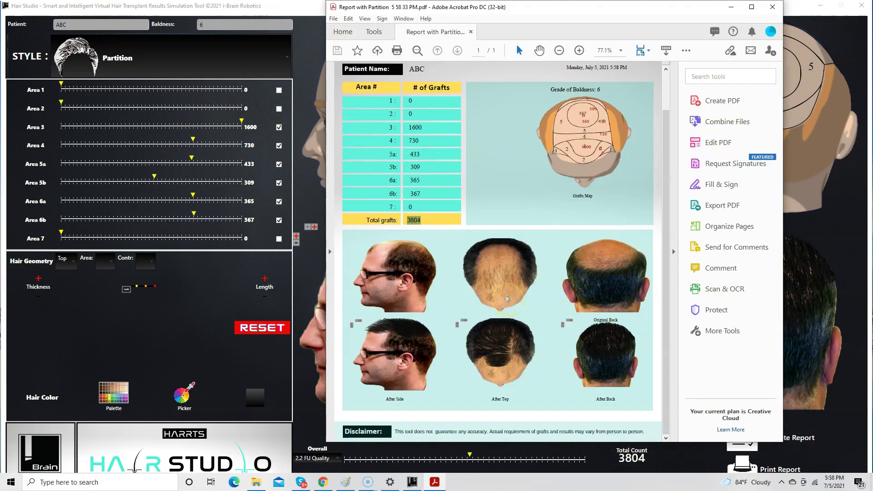